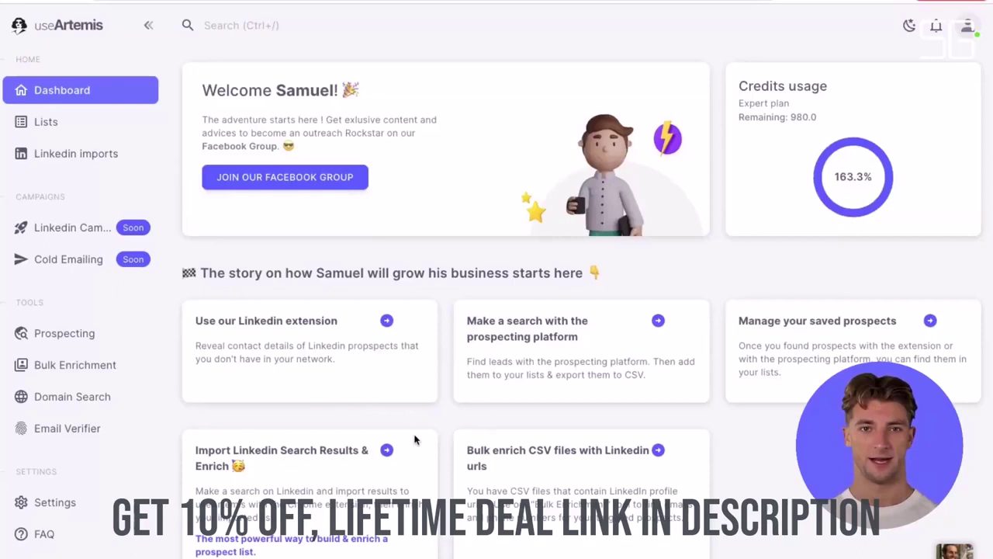
- Open the Chrome Web Store page for the useArtemis LinkedIn extension from the Dashboard
left_click(302, 335)
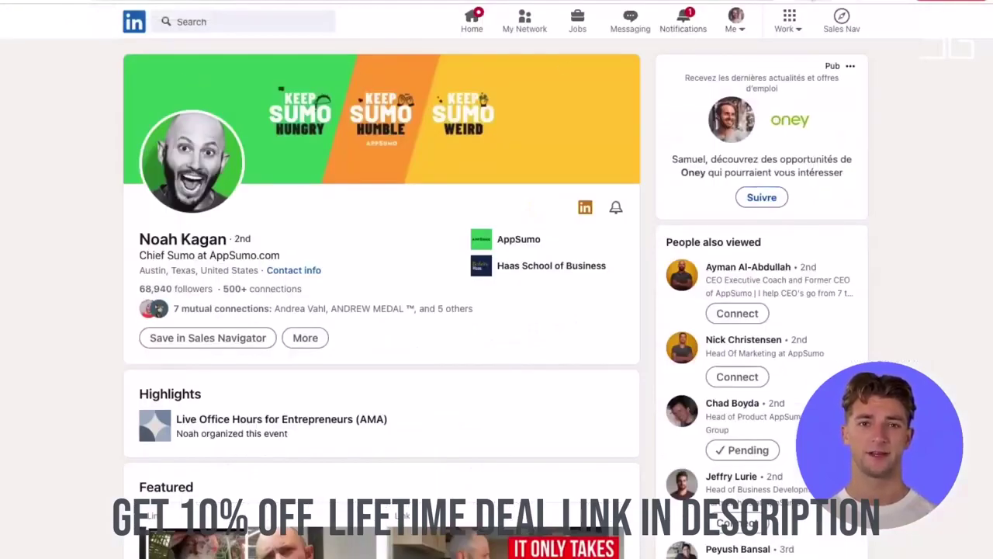
- Reveal the profile's emails and phone number through the useArtemis extension for 0.1 credit
left_click(798, 3)
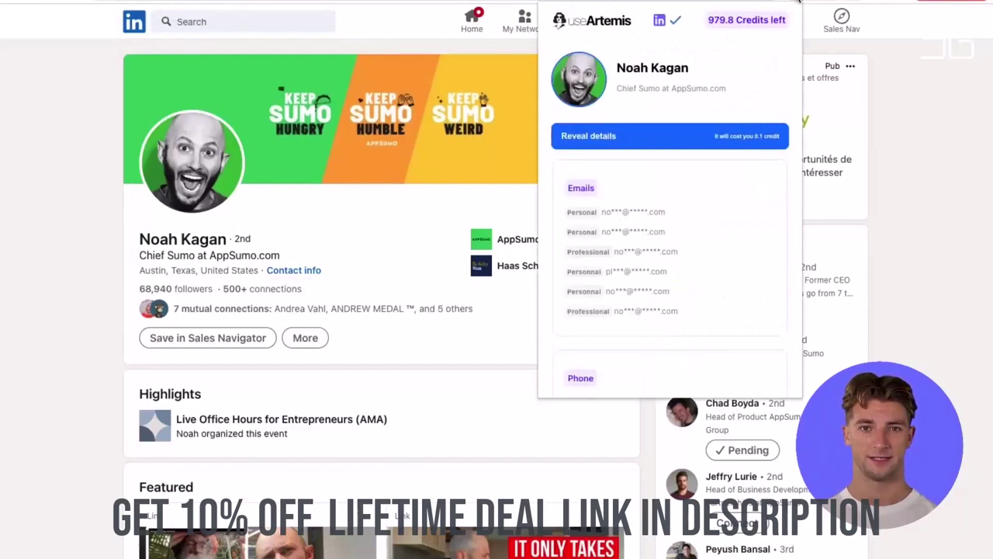
left_click(629, 138)
scroll(643, 206, "down", 1)
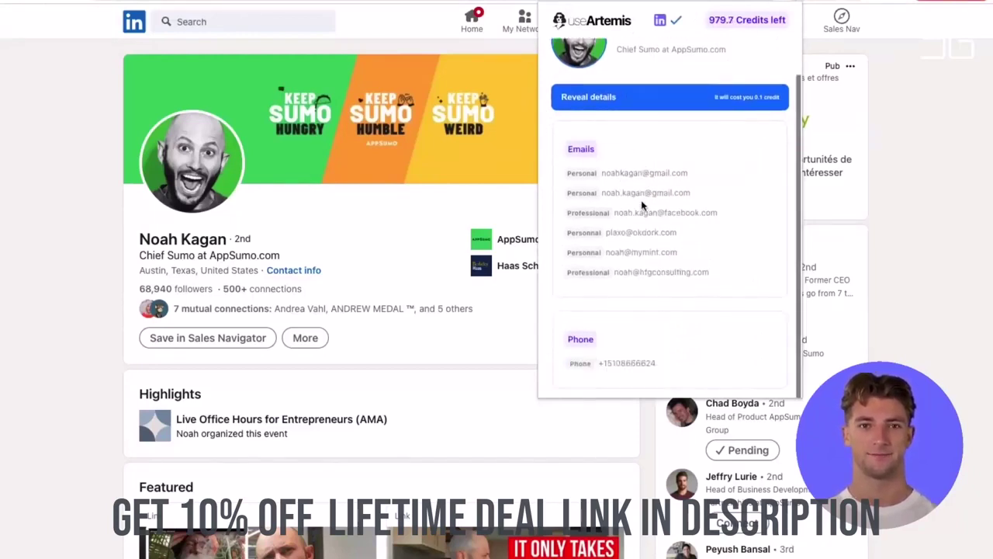
scroll(643, 206, "up", 1)
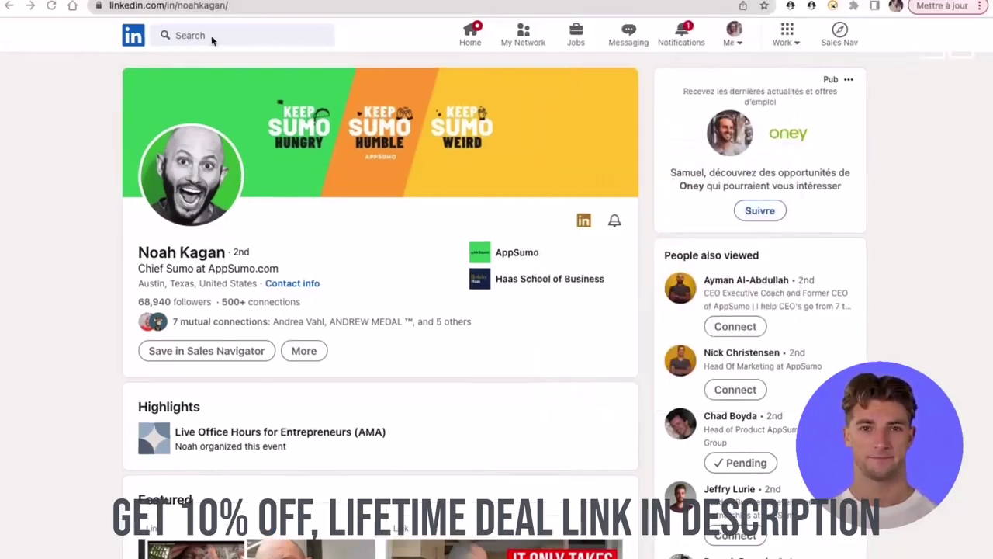
- Search LinkedIn for 'outbound marketing' and filter the results to People
left_click(208, 35)
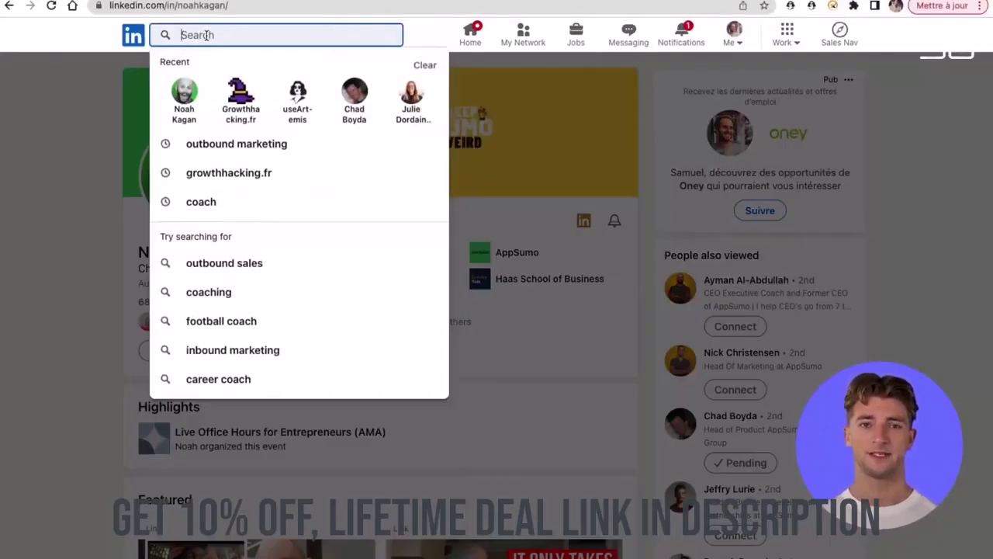
type("outbound")
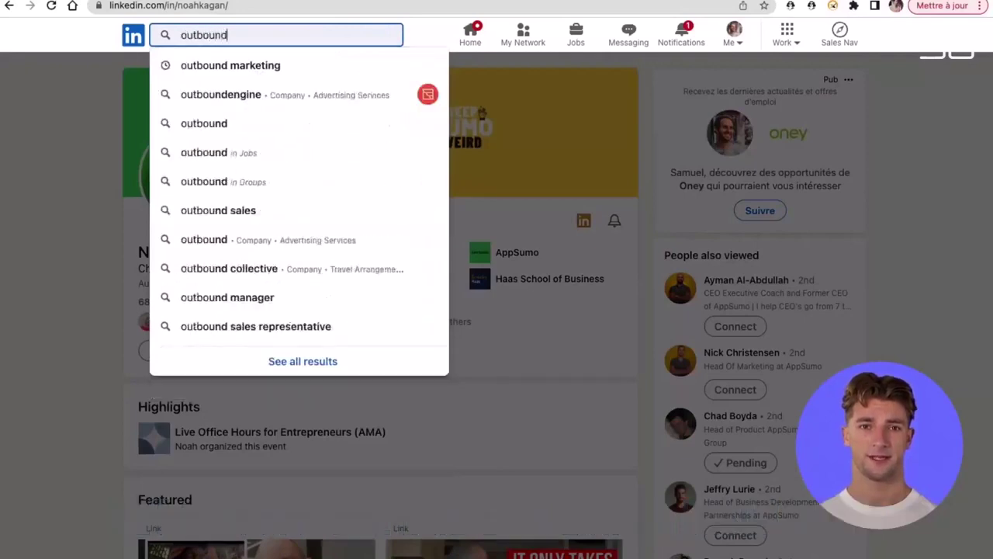
type(" mark")
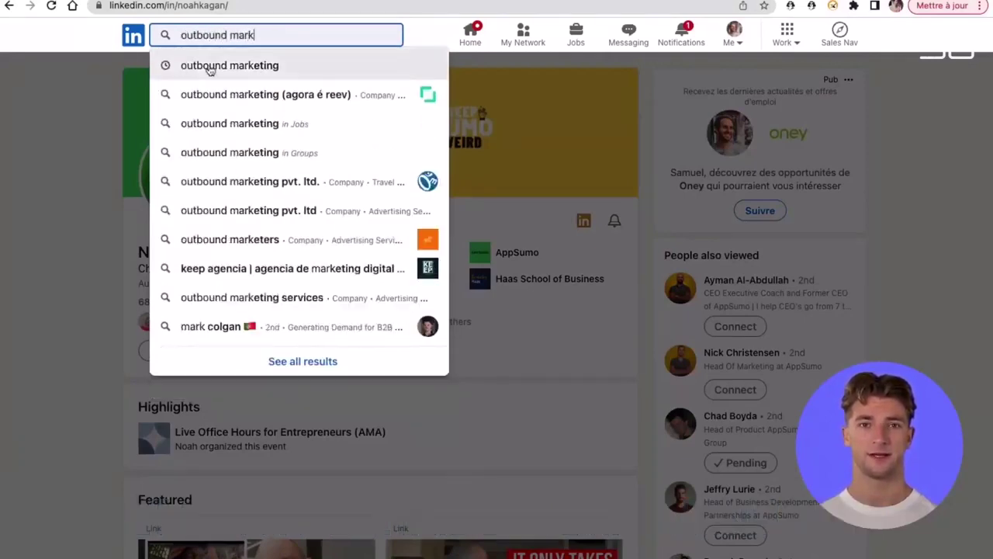
left_click(208, 69)
left_click(147, 74)
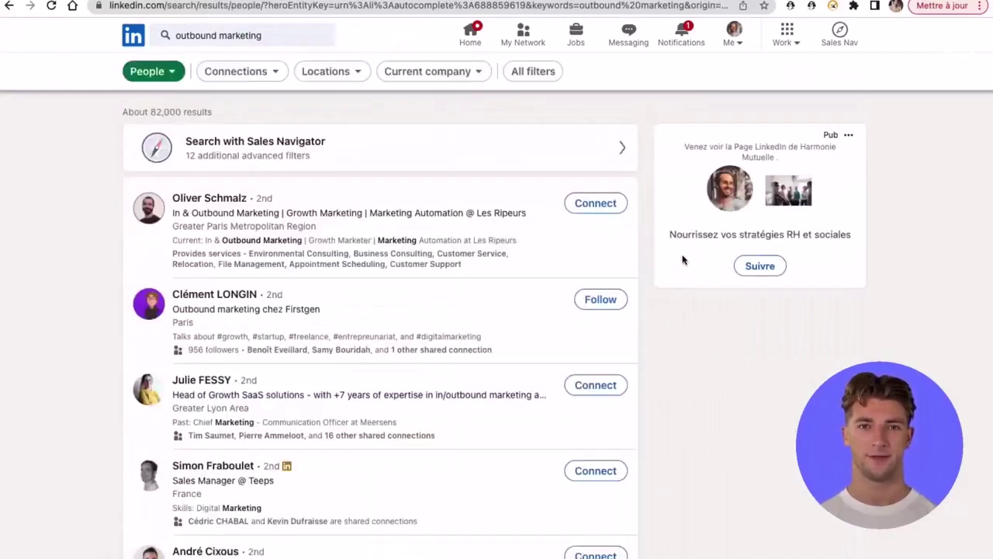
scroll(681, 261, "down", 1)
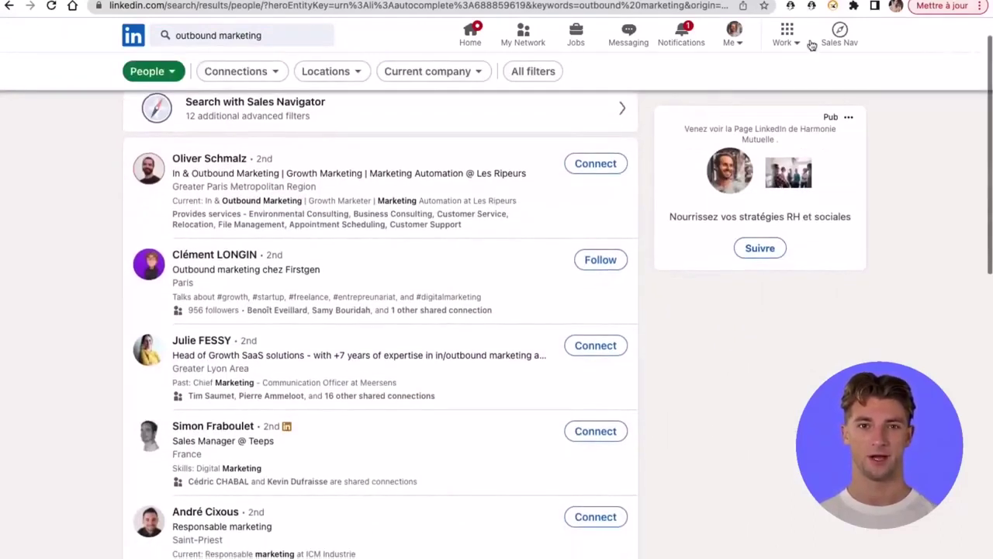
- Import 5 pages of results into a useArtemis list named 'outbound marketing'
left_click(792, 6)
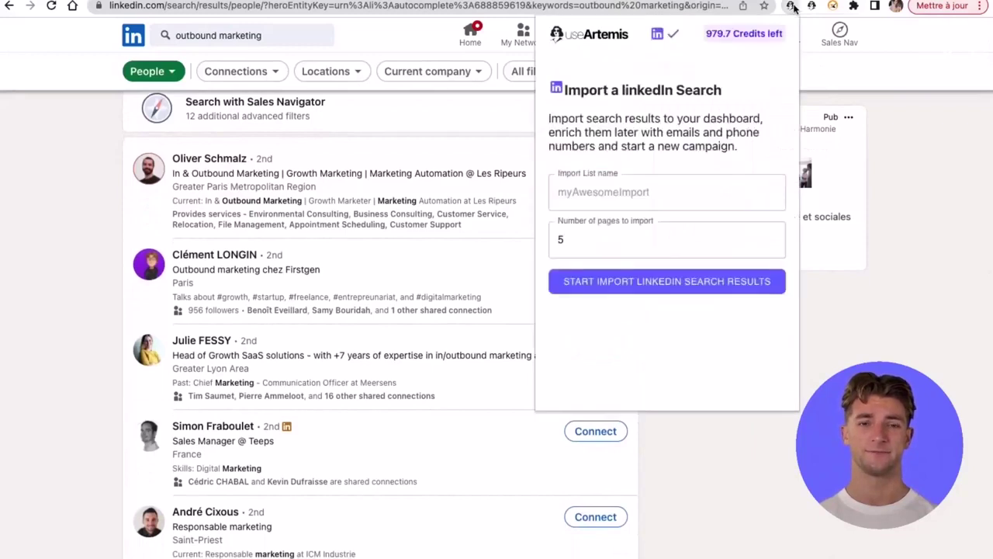
left_click(606, 194)
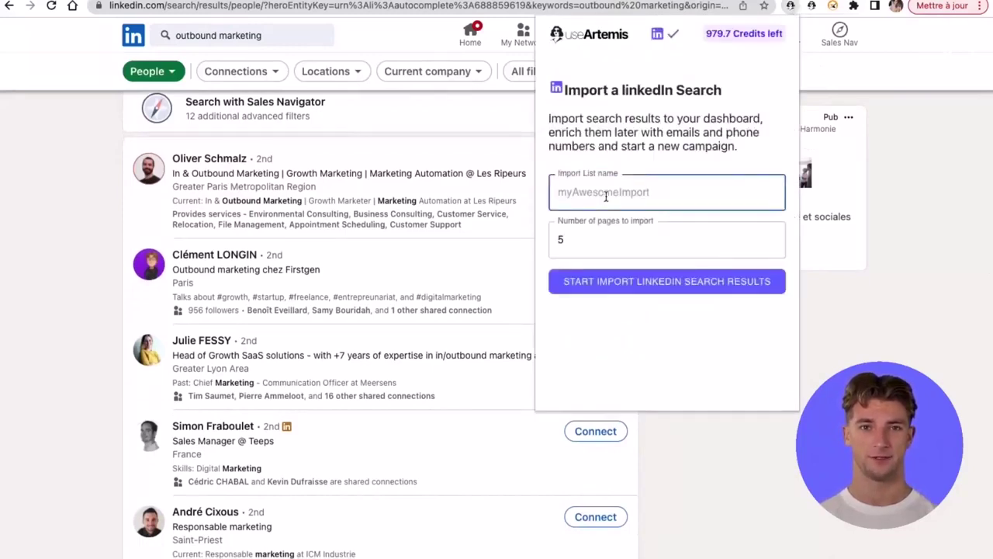
type("outbound marketing")
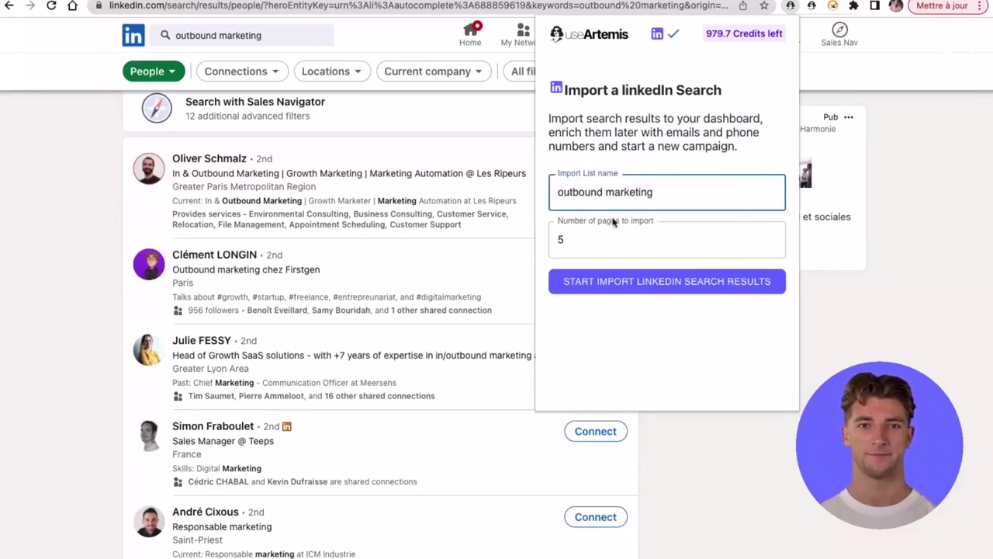
left_click(594, 241)
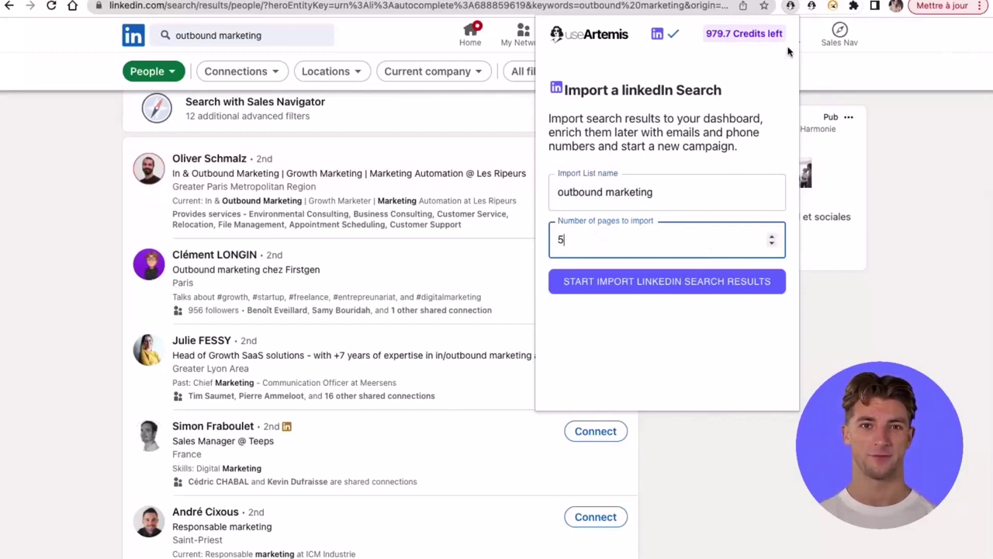
left_click(638, 288)
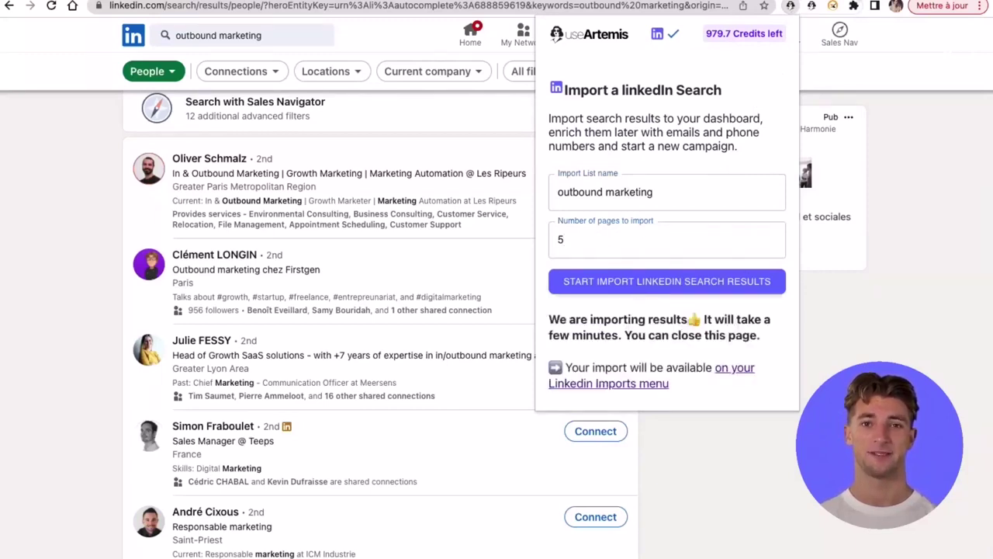
left_click(791, 9)
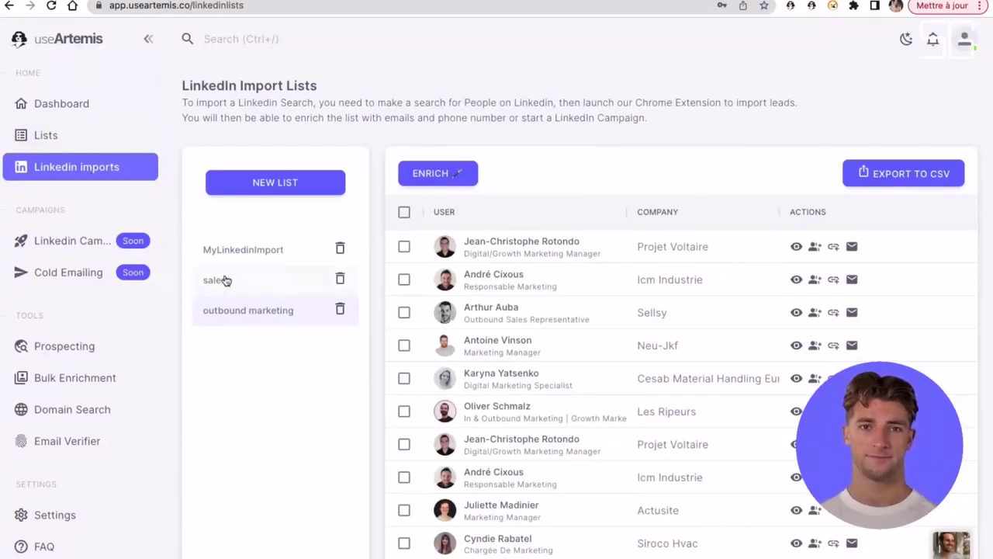
- Enrich the outbound marketing import into a new list named 'outbound marketing'
scroll(508, 330, "down", 1)
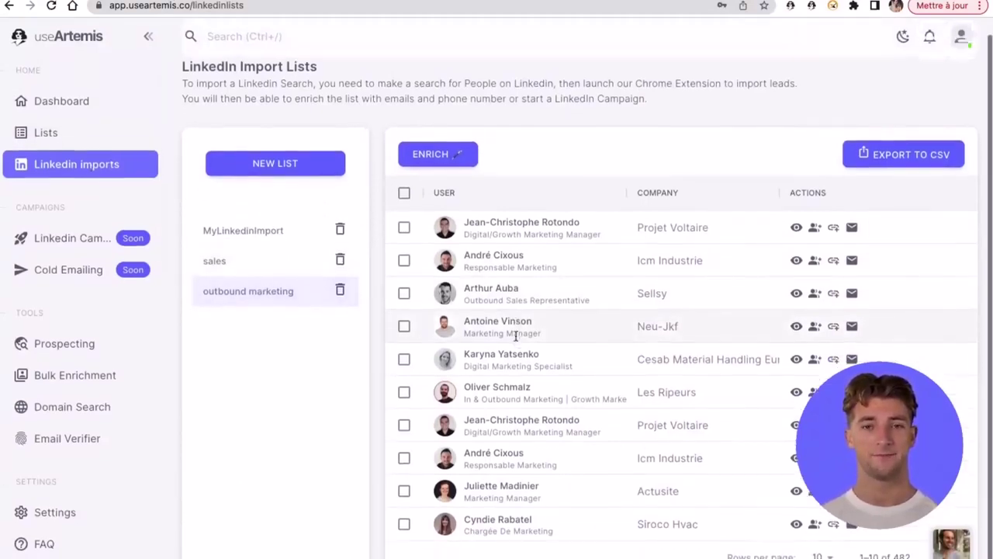
left_click(444, 158)
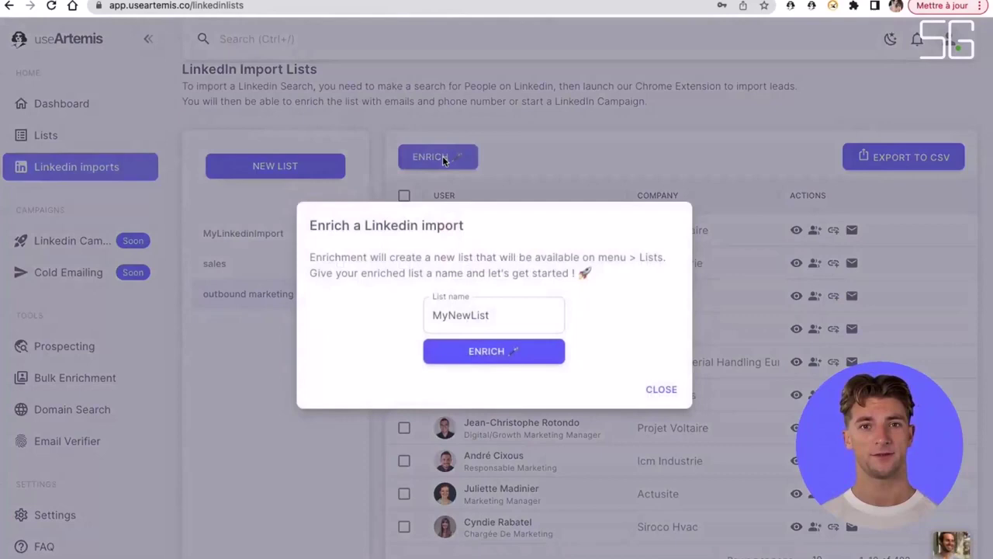
double_click(481, 315)
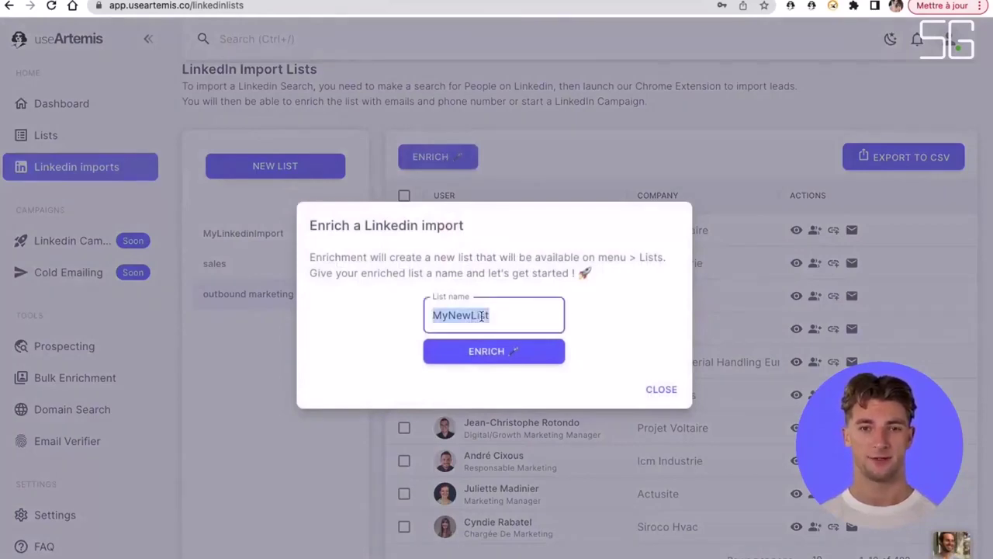
type("outbound marketing")
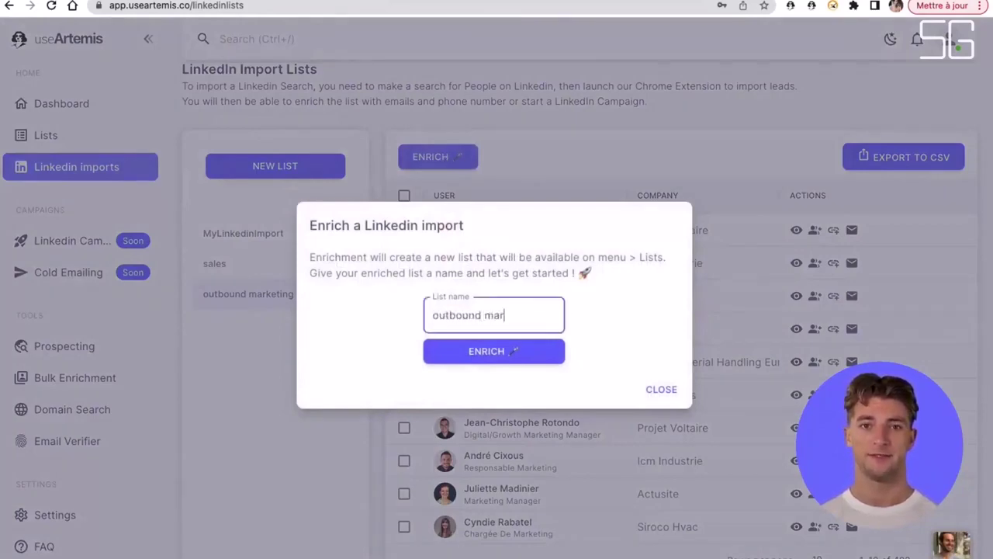
left_click(516, 359)
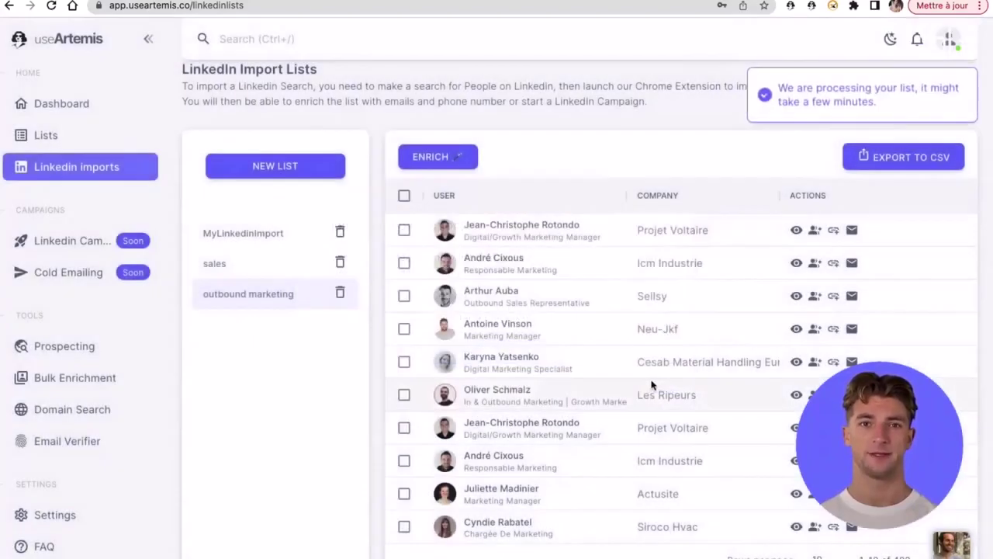
- Review the enriched list's 260 contacts in Lists, then go to Prospecting
left_click(79, 137)
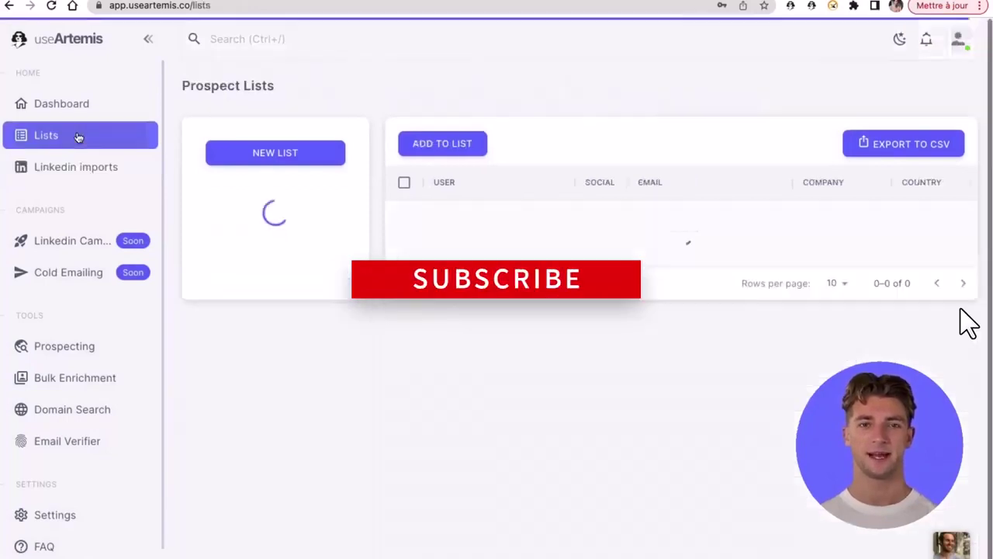
left_click(264, 250)
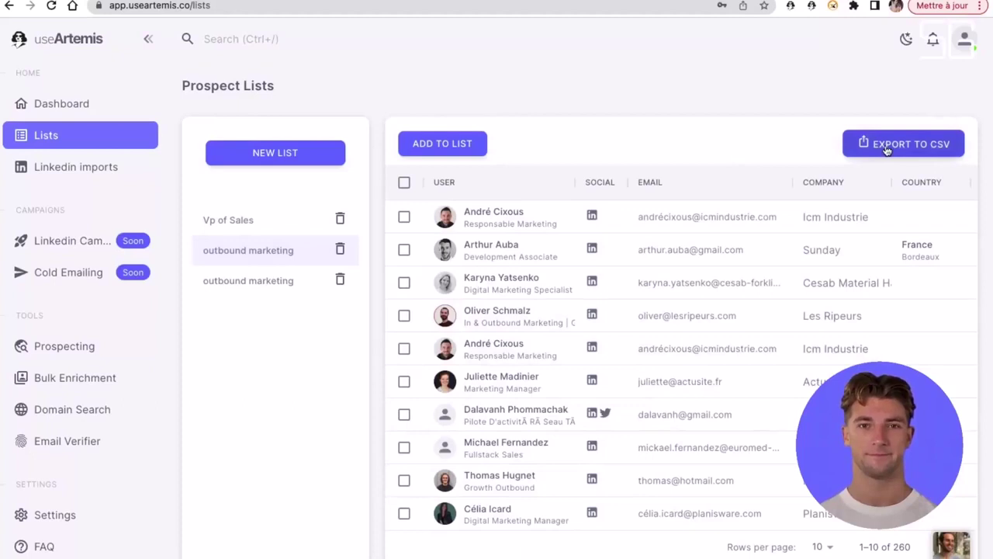
left_click(55, 348)
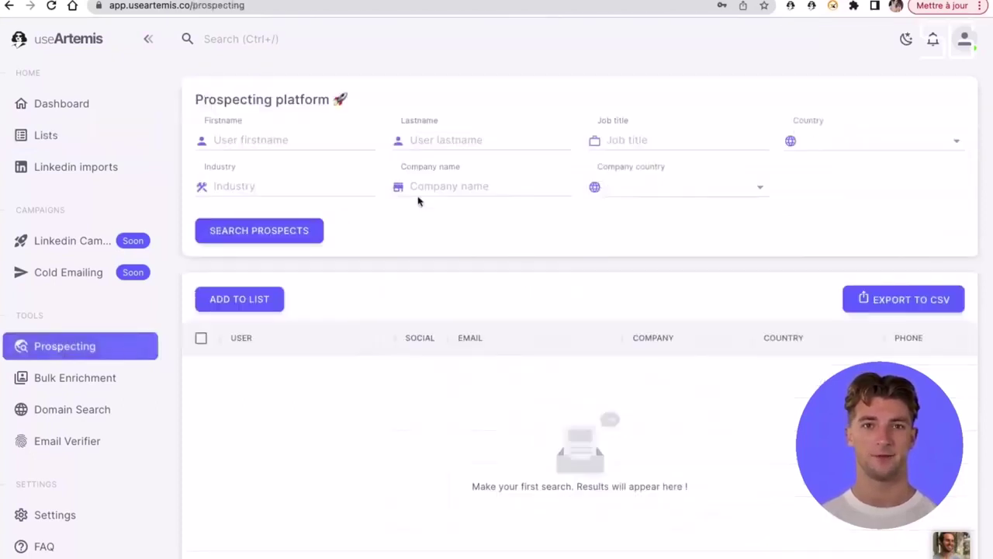
- Search prospects with the company name filter set to 'appsumo'
left_click(462, 187)
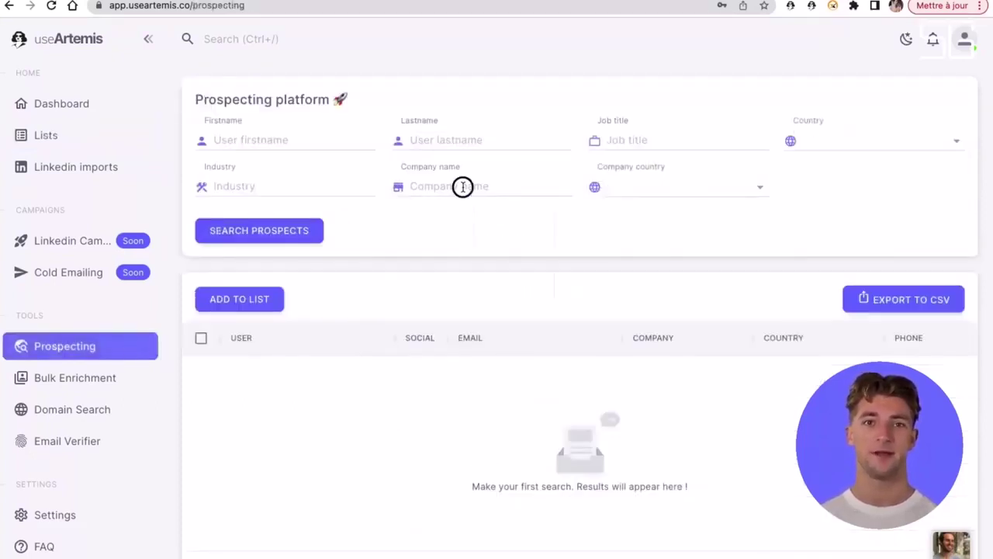
type("appsumo")
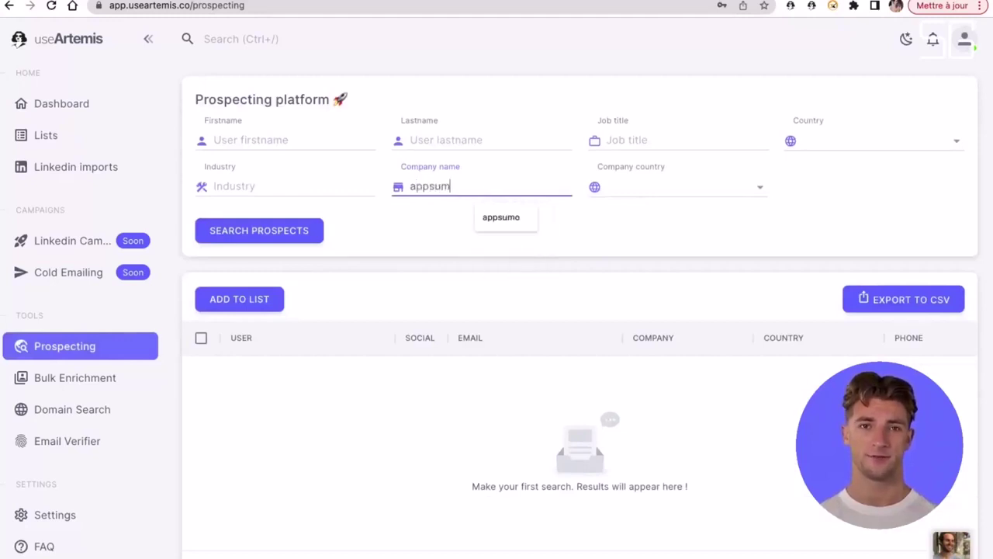
left_click(275, 237)
scroll(495, 280, "down", 2)
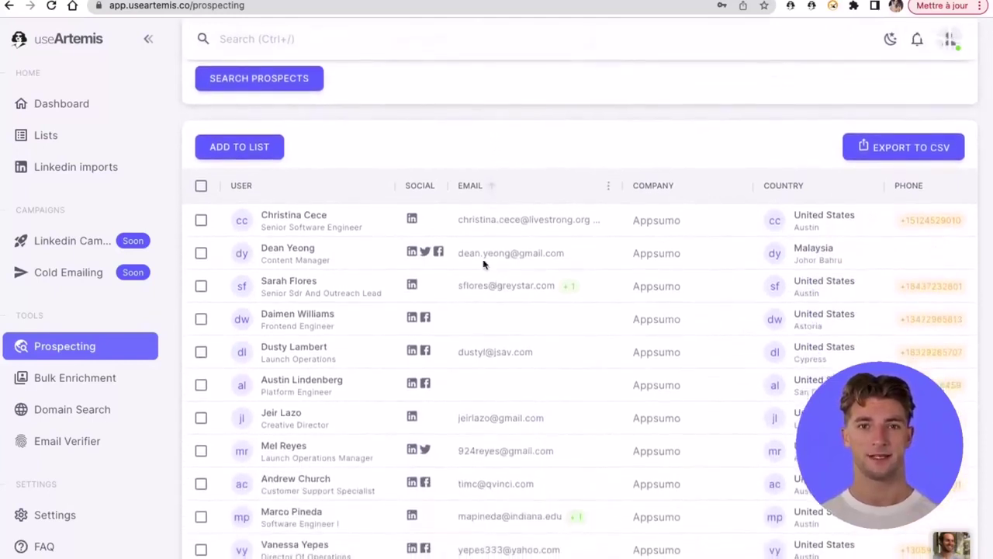
- Select all Appsumo results and add them to a new list named 'appsumo'
left_click(202, 187)
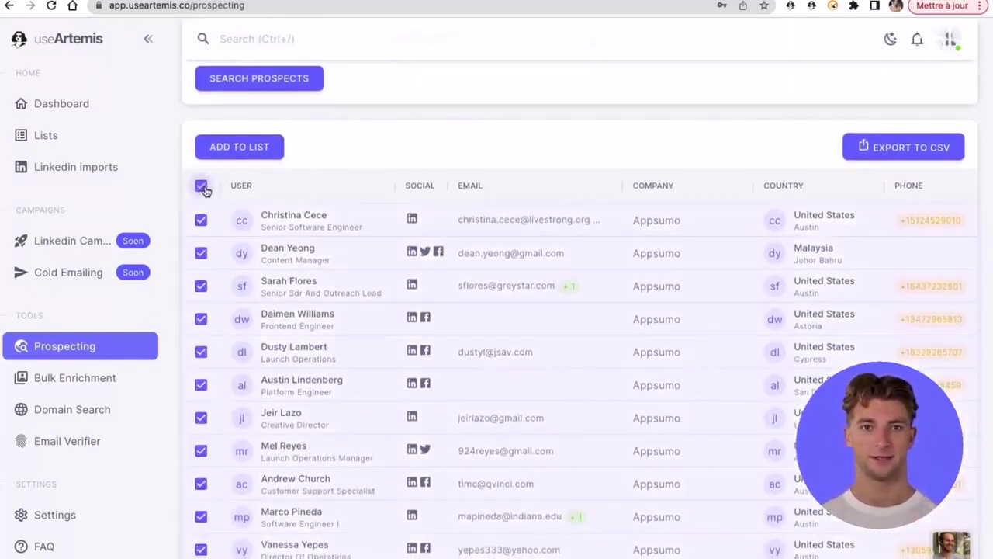
left_click(272, 149)
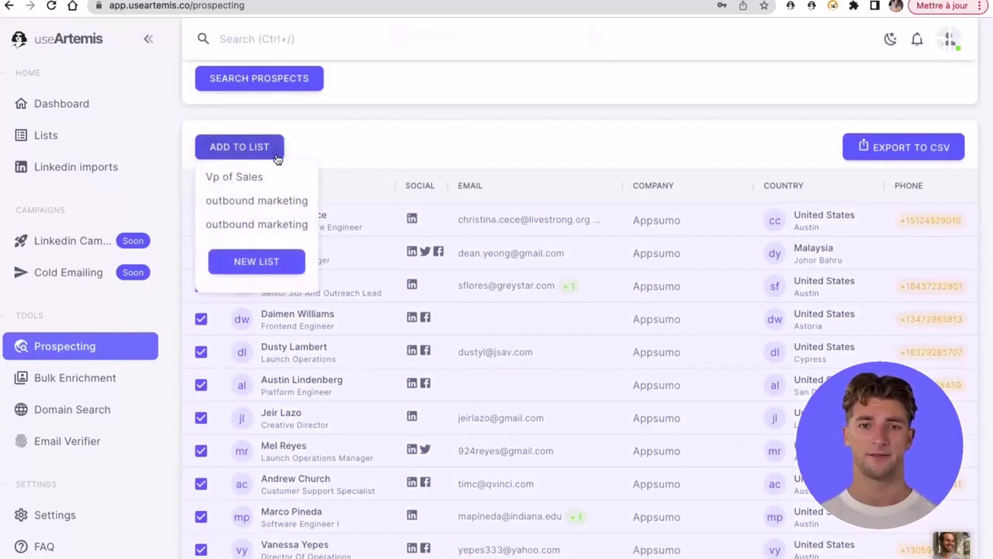
left_click(264, 264)
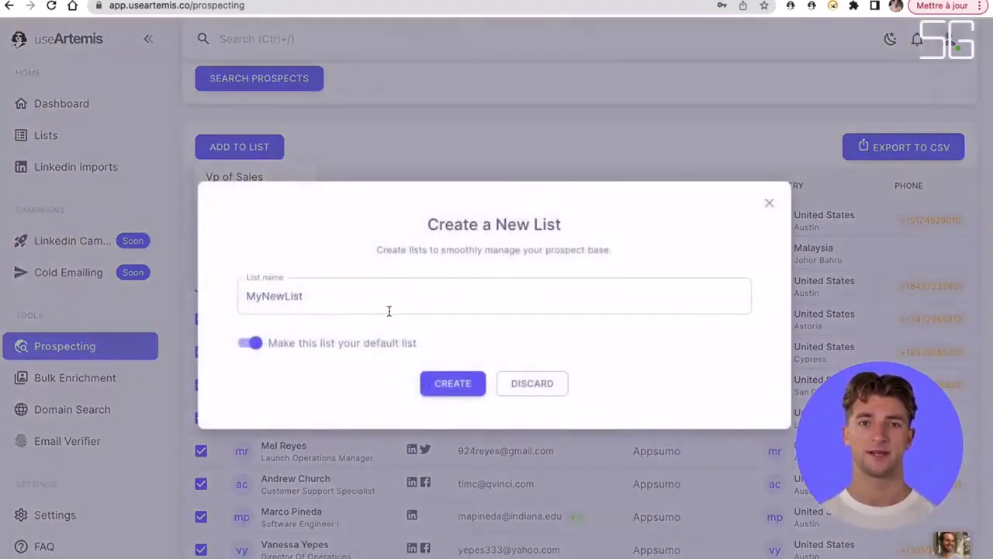
left_click(386, 298)
double_click(386, 298)
type("ap")
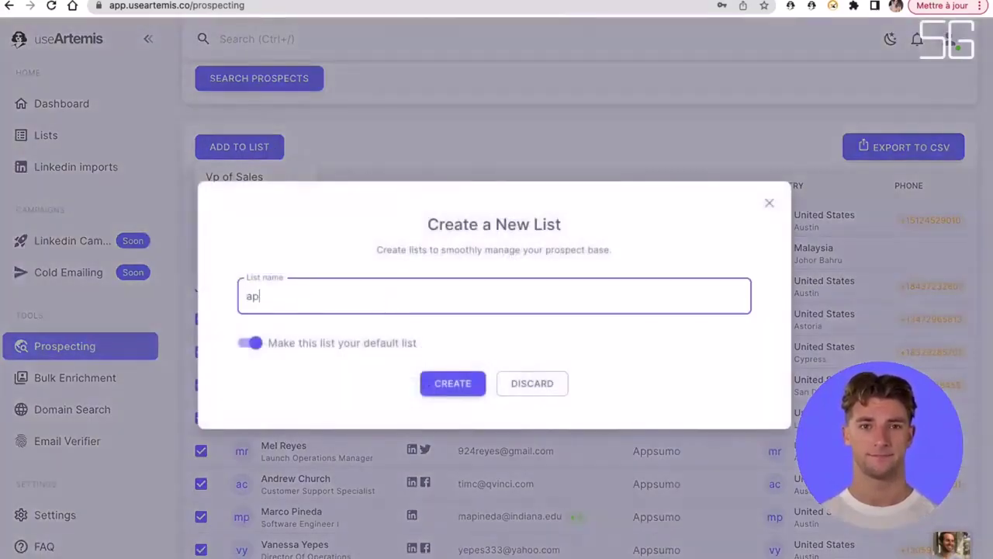
type("psumo")
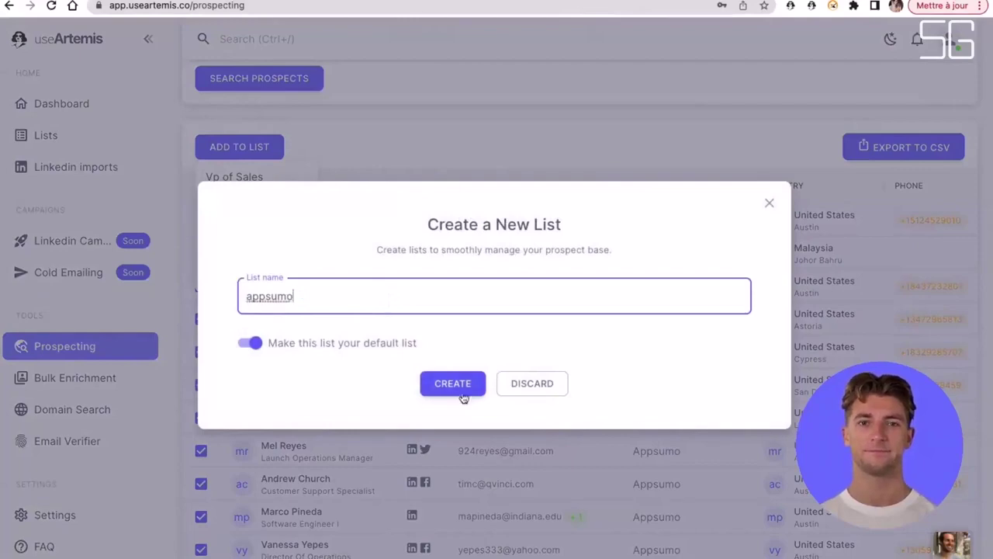
left_click(456, 385)
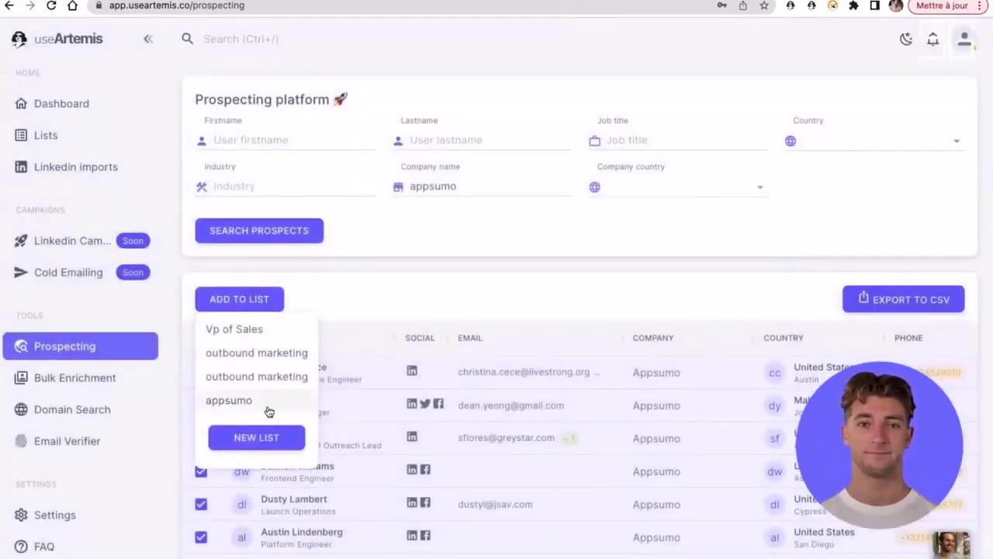
left_click(247, 407)
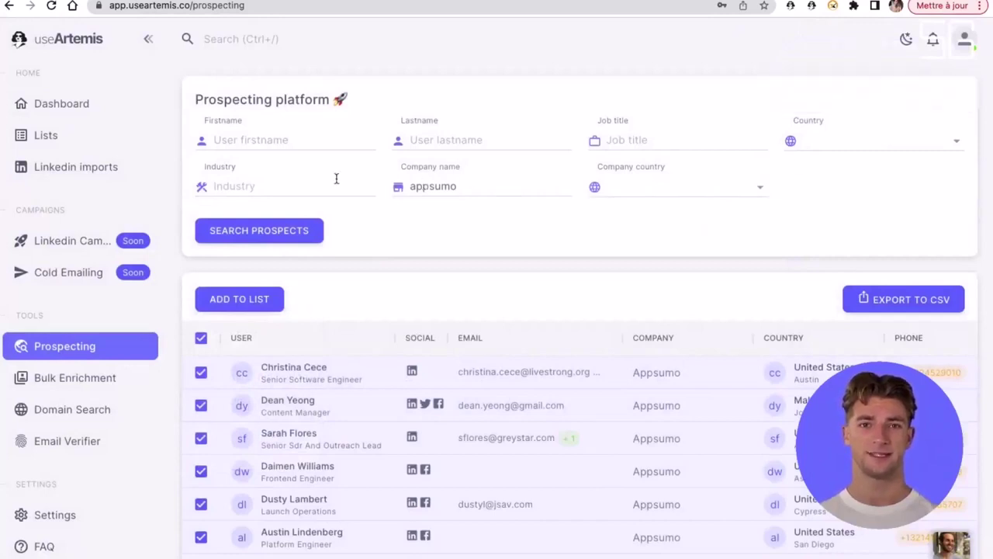
left_click(56, 138)
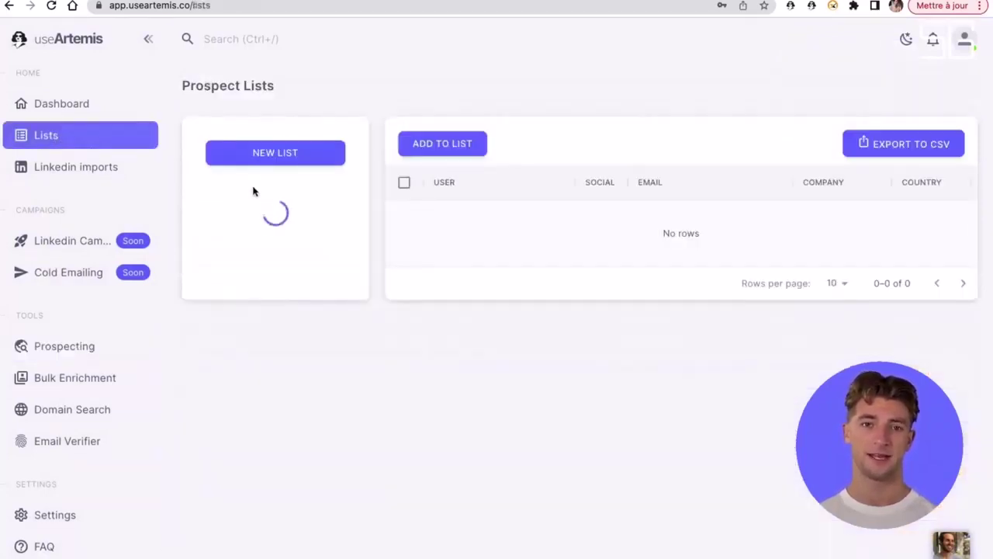
- View the appsumo list, dismiss the chat popup, and reach the Bulk Enrichment page
left_click(224, 314)
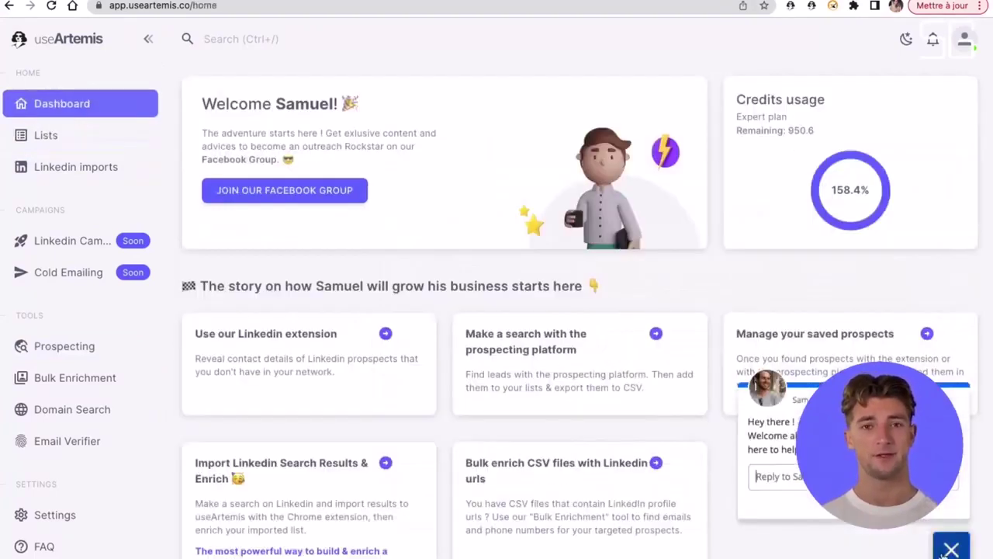
left_click(945, 550)
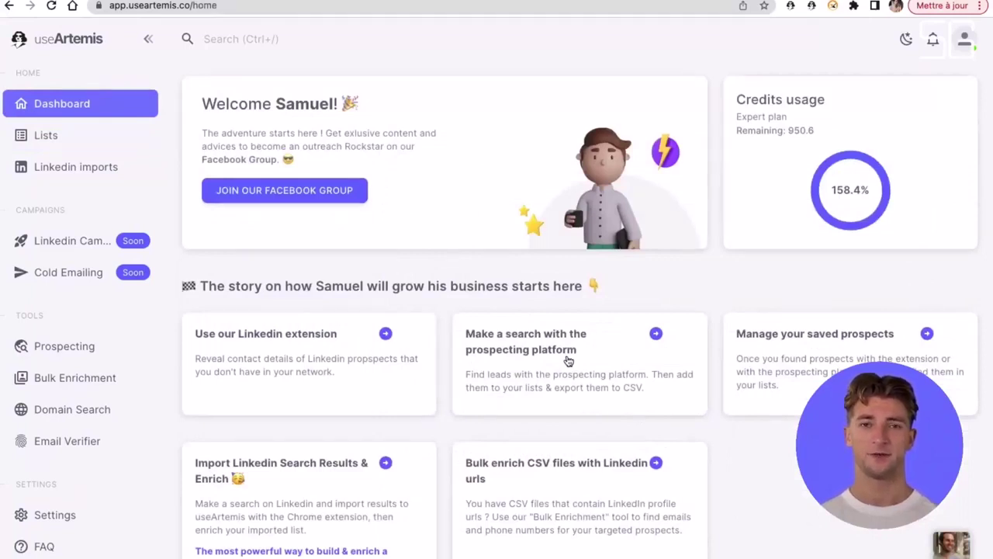
scroll(587, 341, "down", 3)
left_click(531, 396)
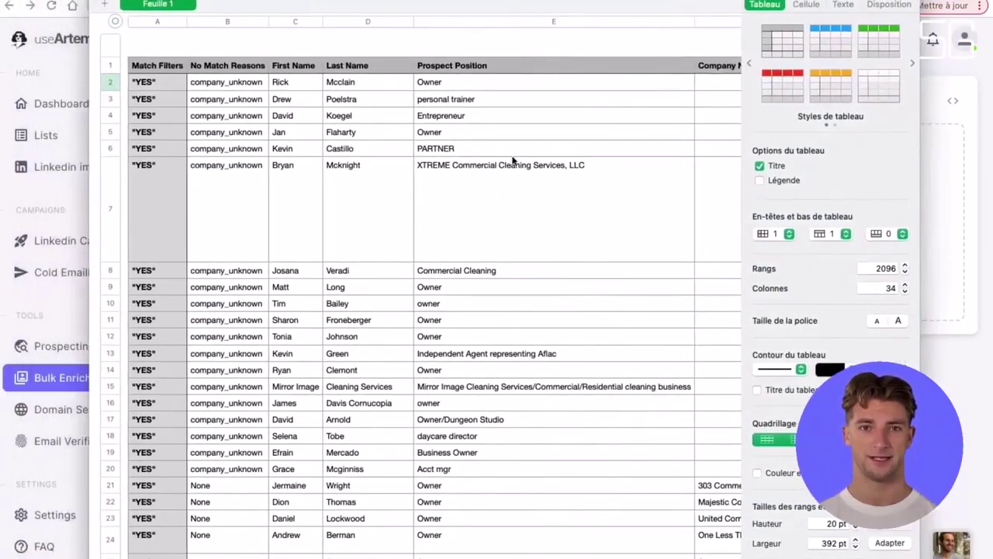
scroll(514, 161, "right", 3)
scroll(516, 162, "right", 3)
scroll(518, 163, "right", 8)
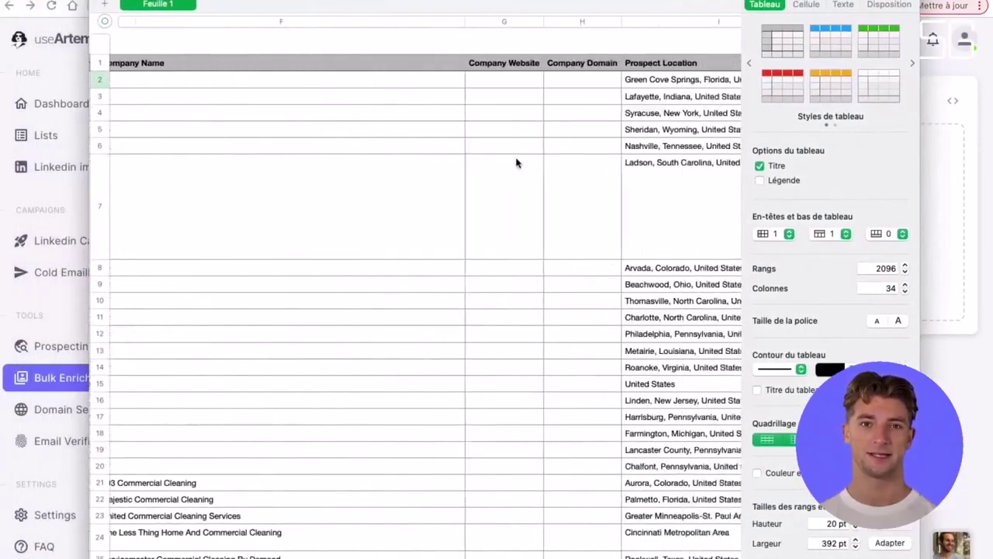
scroll(516, 162, "right", 5)
scroll(516, 162, "right", 5)
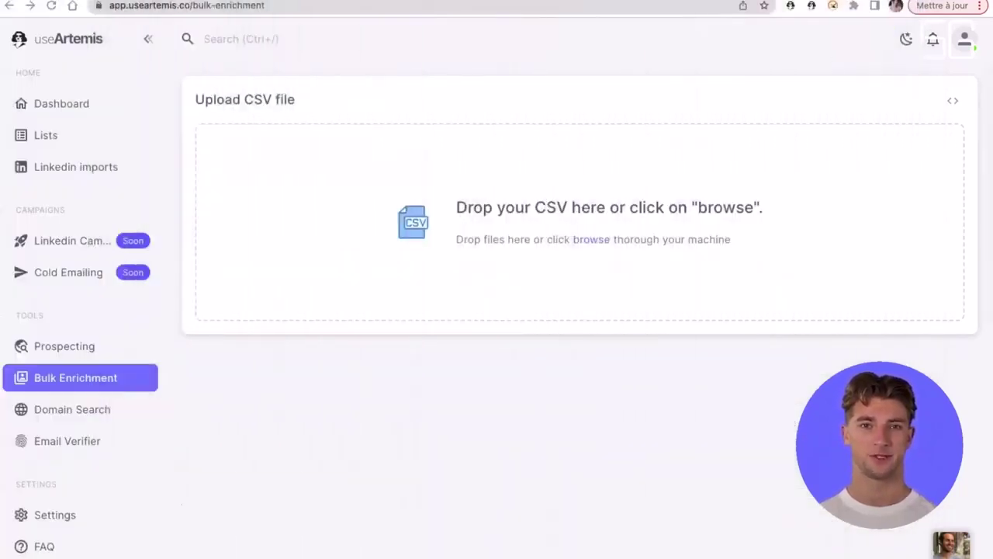
- Drop the commercial cleaning CSV in and launch bulk enrichment into list 'enriched-bulk'
left_click_drag(986, 208, 578, 228)
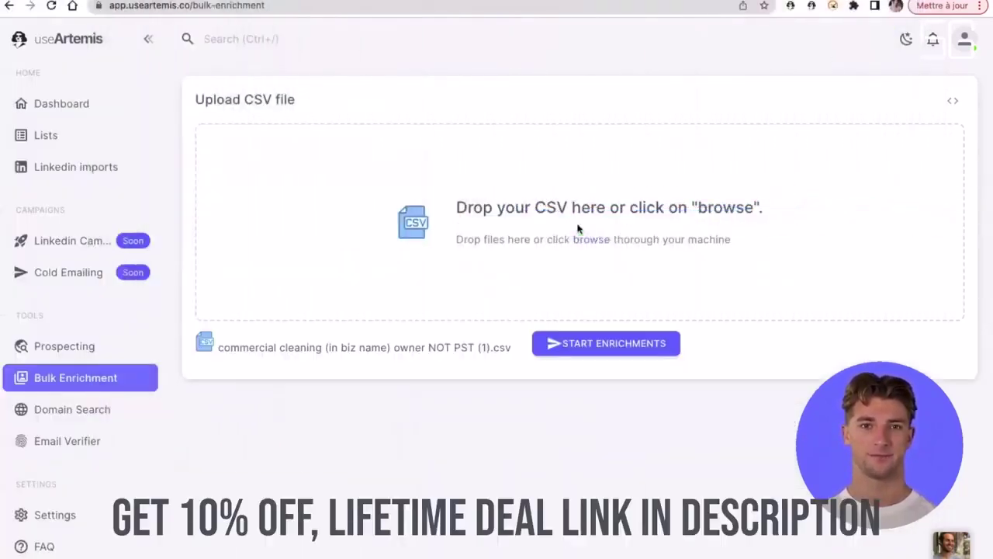
left_click(592, 349)
double_click(525, 328)
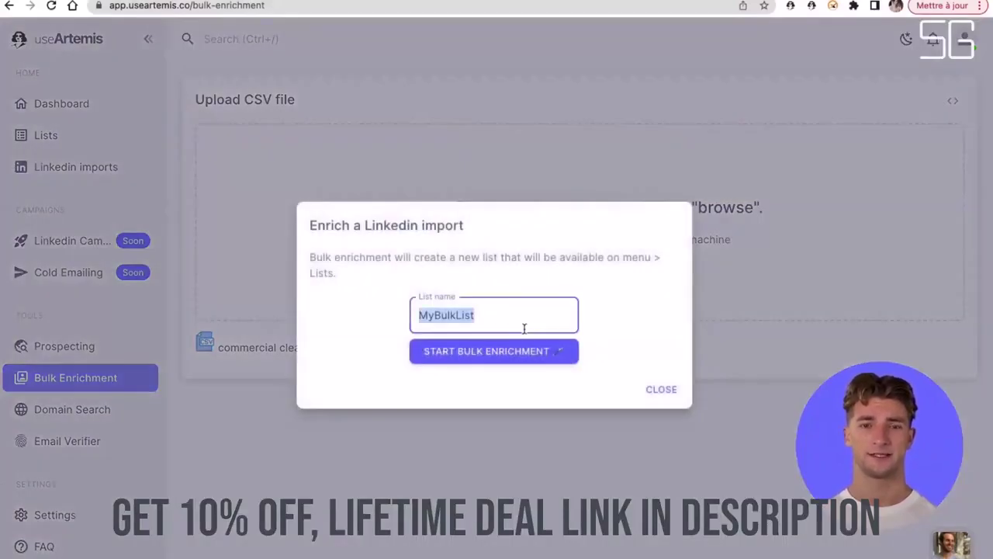
type("enr")
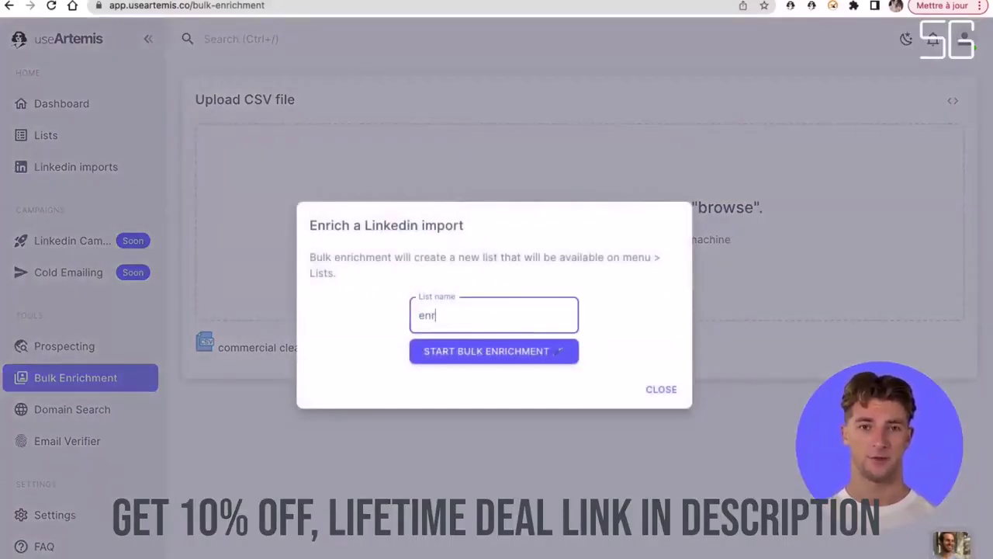
type("c")
key("BackSpace")
type("iched")
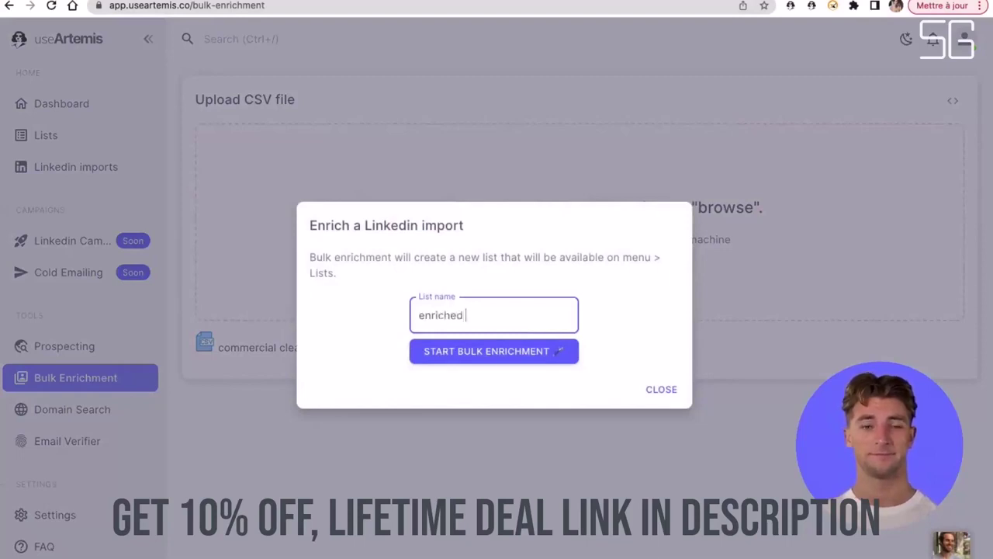
type("-bulk")
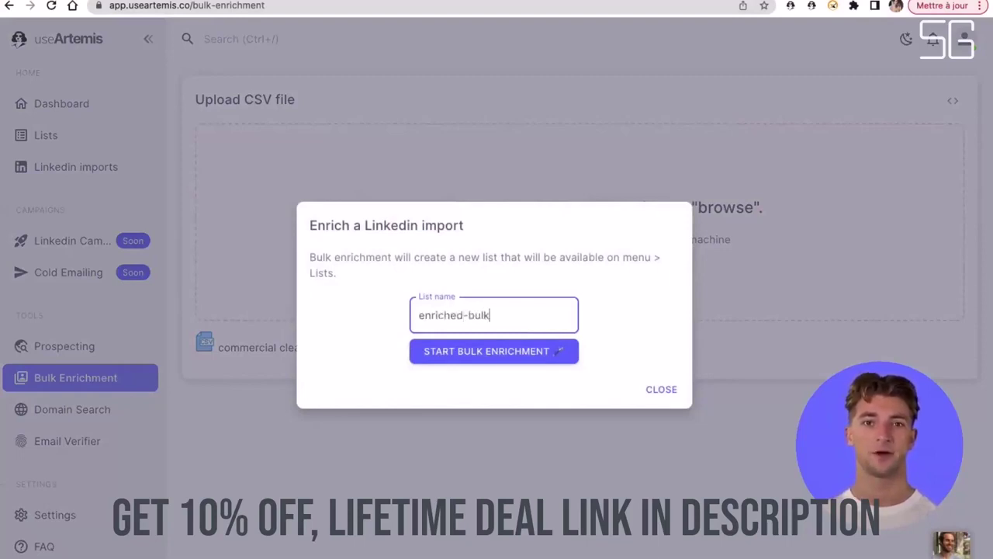
left_click(505, 359)
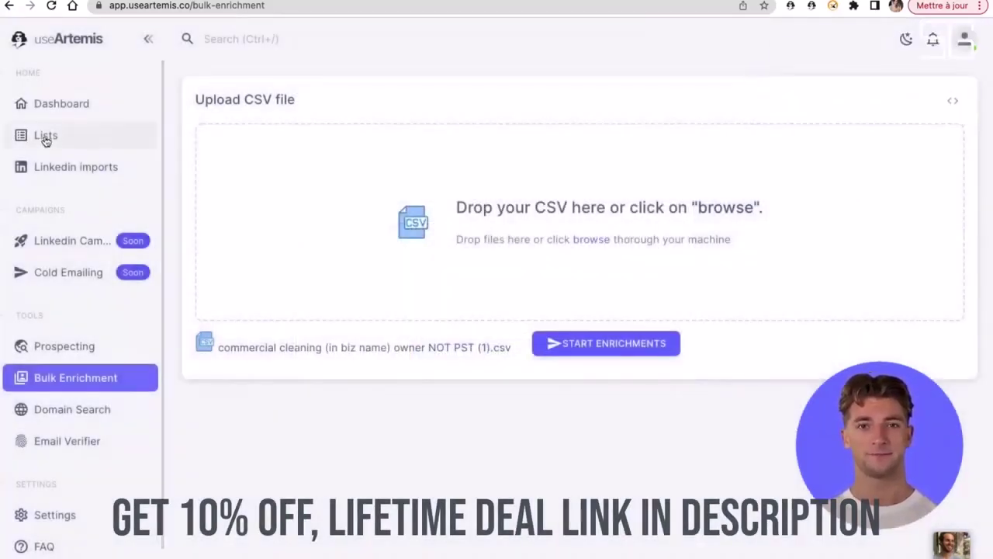
- Open the enriched-bulk list in Prospect Lists to view its 493 contacts
left_click(46, 138)
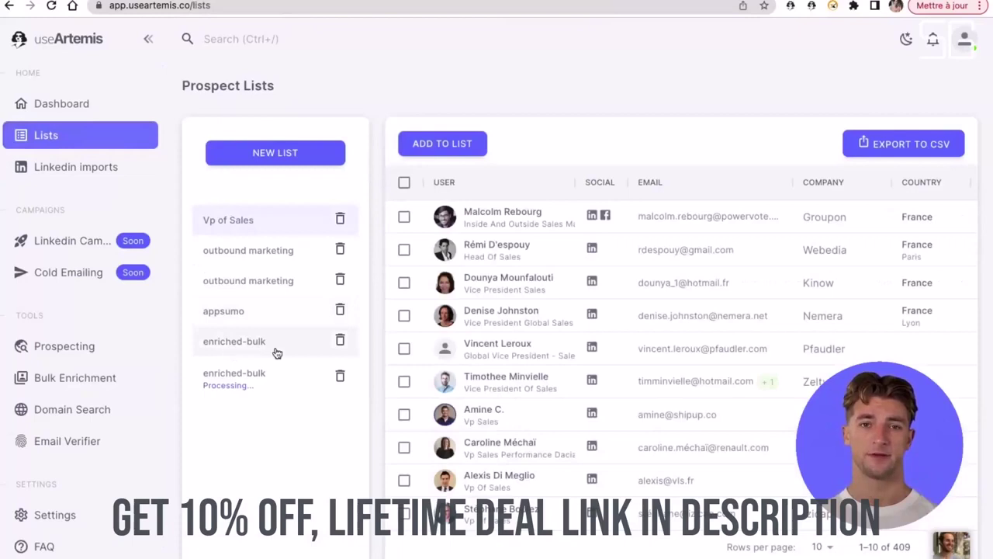
left_click(268, 351)
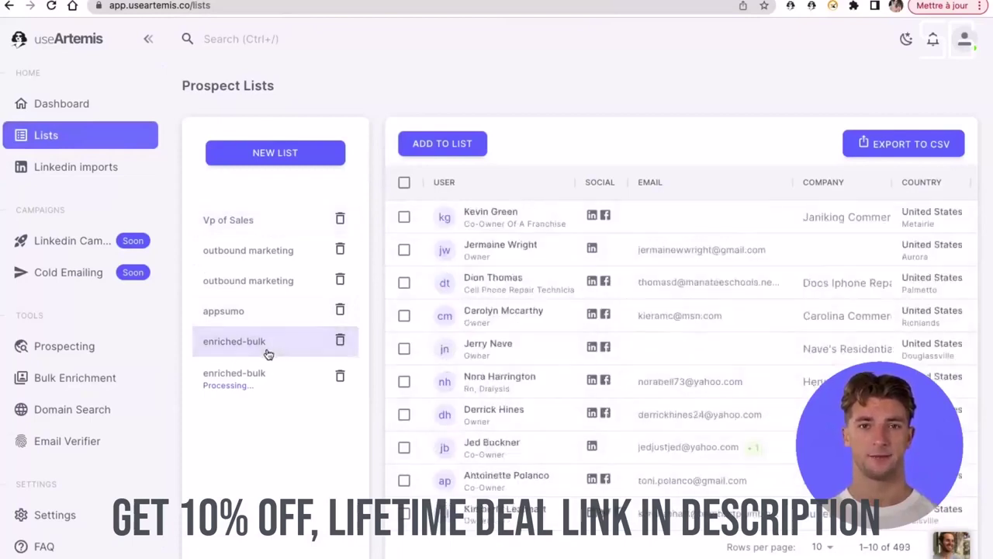